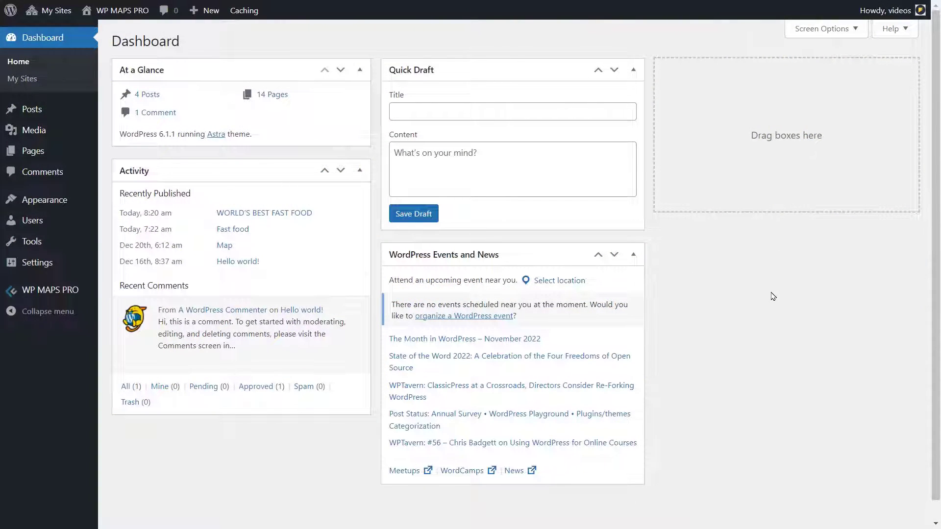
- Create and save a new WP Maps Pro map titled FIFA with a 700-pixel height
{"action": "left_click", "coordinate": [44, 291]}
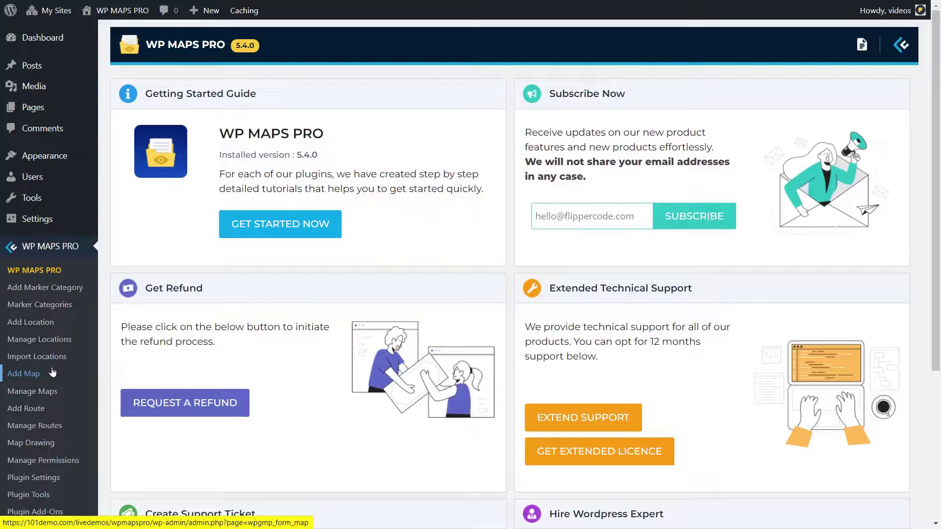
{"action": "left_click", "coordinate": [32, 378]}
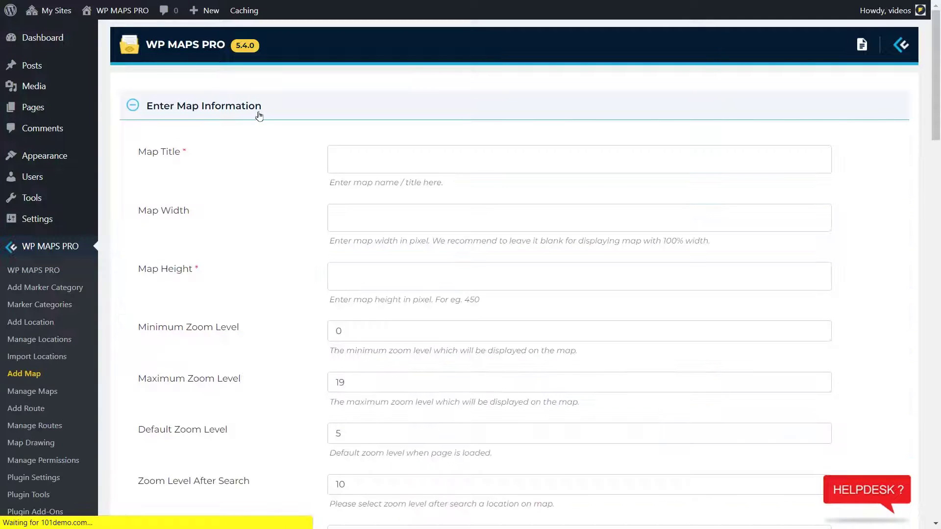
{"action": "left_click", "coordinate": [385, 280]}
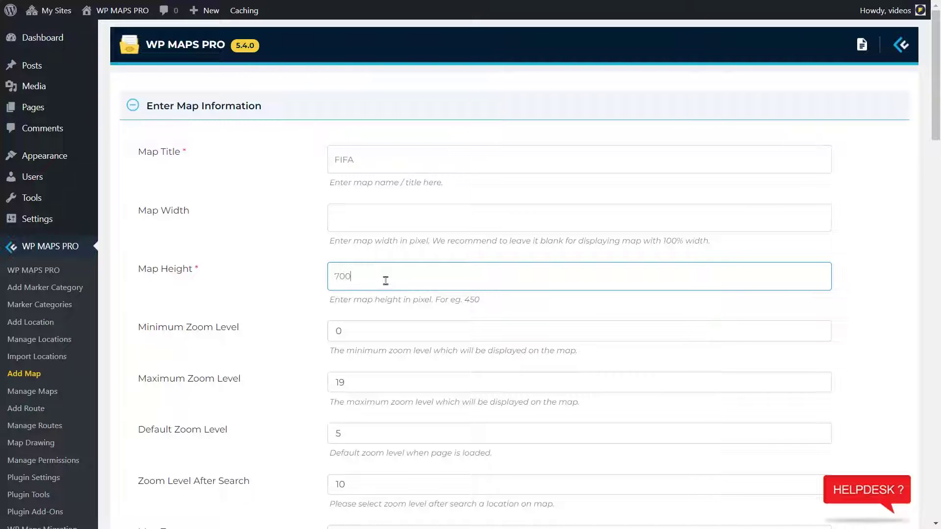
{"action": "scroll", "coordinate": [395, 398], "scroll_direction": "down", "scroll_amount": 3}
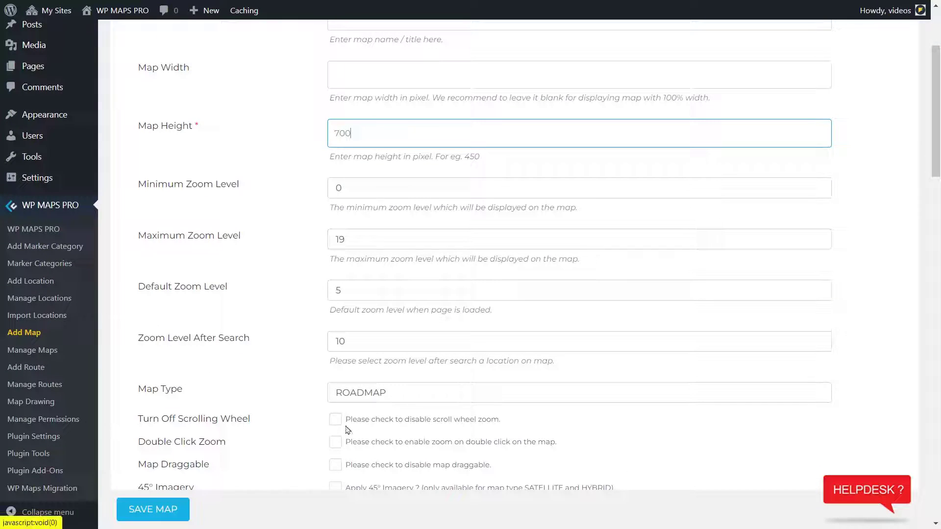
{"action": "left_click", "coordinate": [171, 517]}
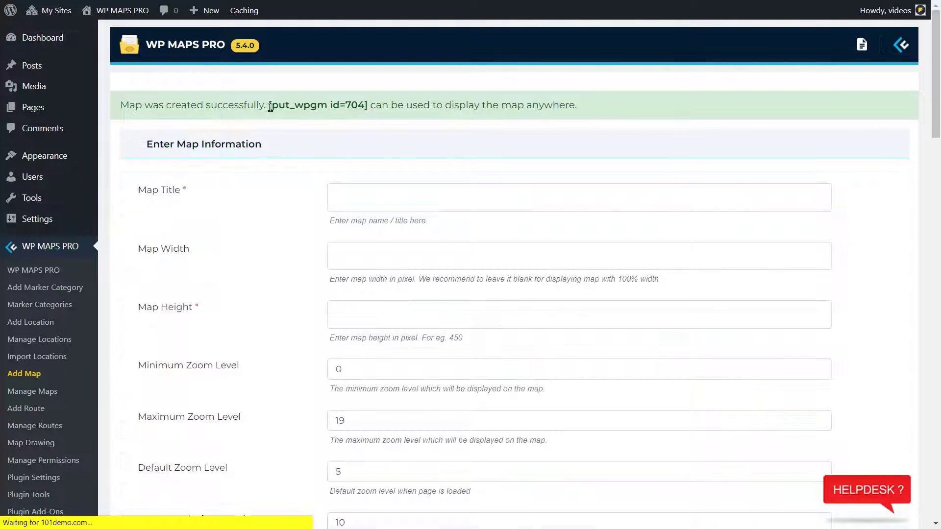
- Copy the generated [put_wpgm id=704] map shortcode
{"action": "left_click_drag", "start_coordinate": [268, 106], "coordinate": [368, 122]}
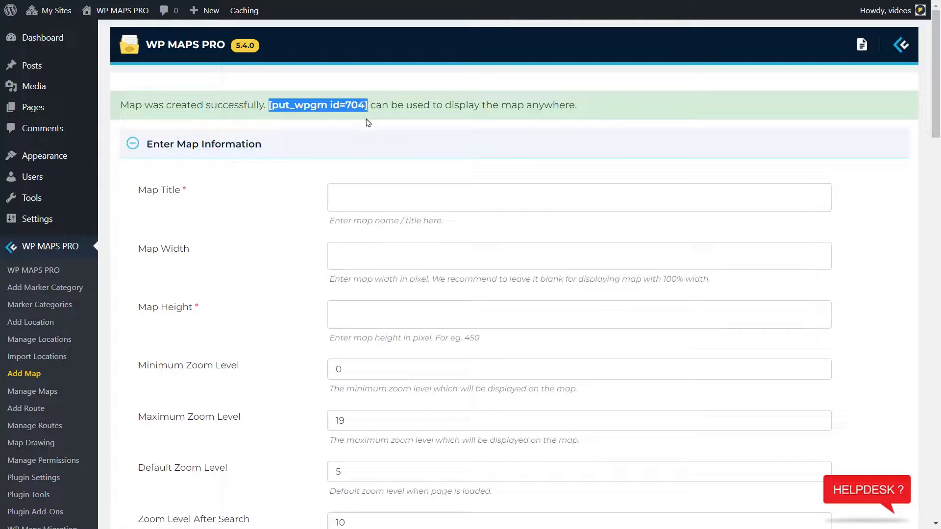
{"action": "right_click", "coordinate": [345, 106]}
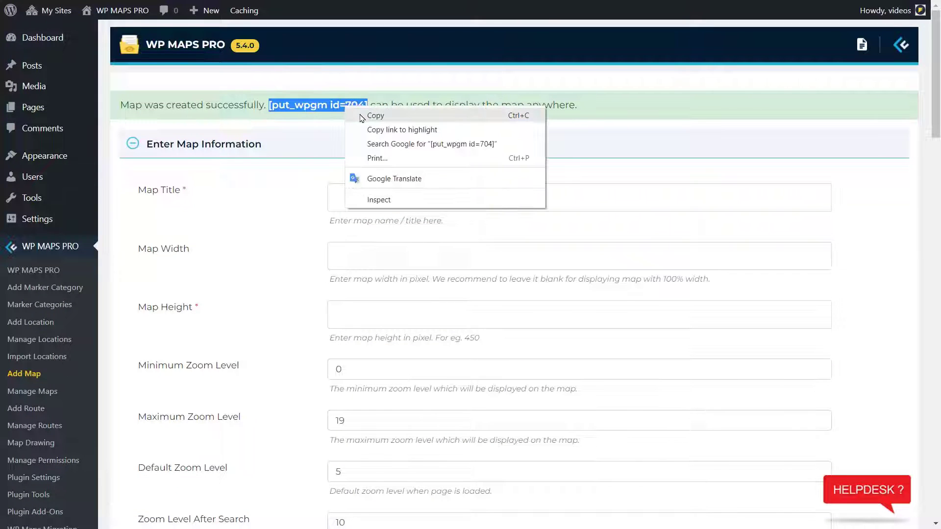
{"action": "left_click", "coordinate": [377, 116]}
- Start a new marker category titled FIFA WORLD CUP with Events as its parent
{"action": "left_click", "coordinate": [49, 289]}
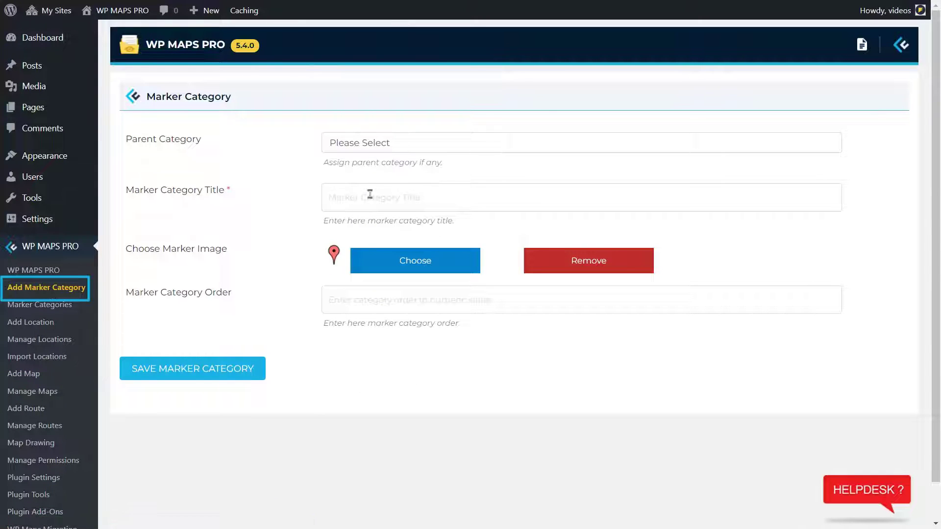
{"action": "left_click", "coordinate": [367, 145]}
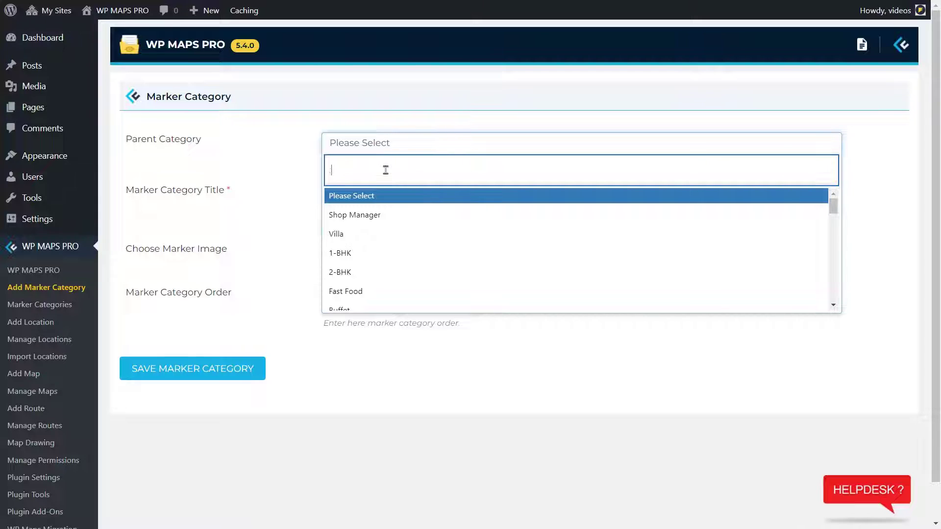
{"action": "type", "text": "e"}
{"action": "left_click", "coordinate": [400, 291]}
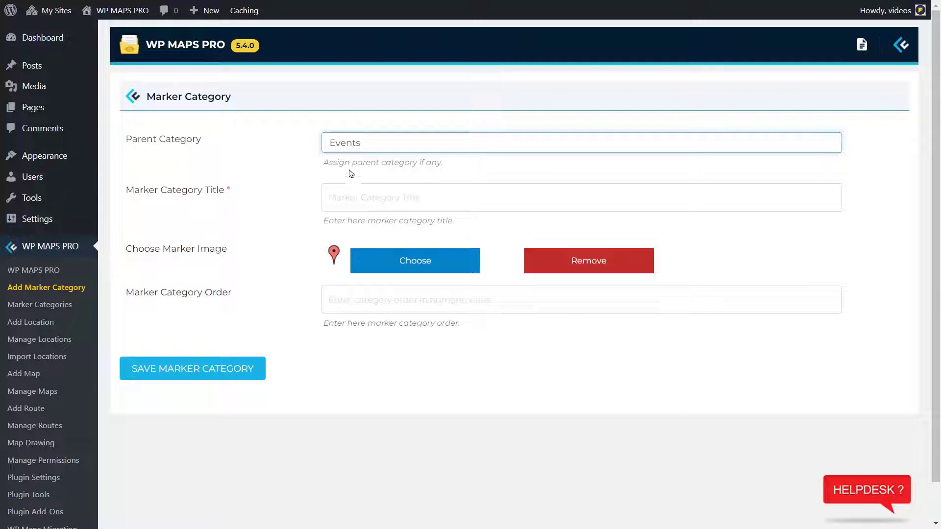
{"action": "left_click", "coordinate": [390, 199]}
{"action": "type", "text": "FIFA WORLD CUP"}
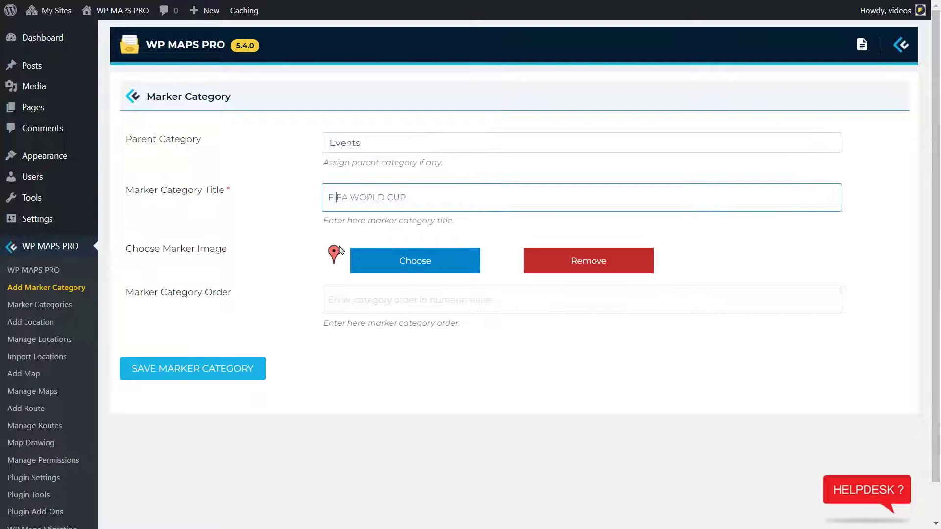
- Pick a built-in marker icon as the category's image and save the category
{"action": "left_click", "coordinate": [385, 265]}
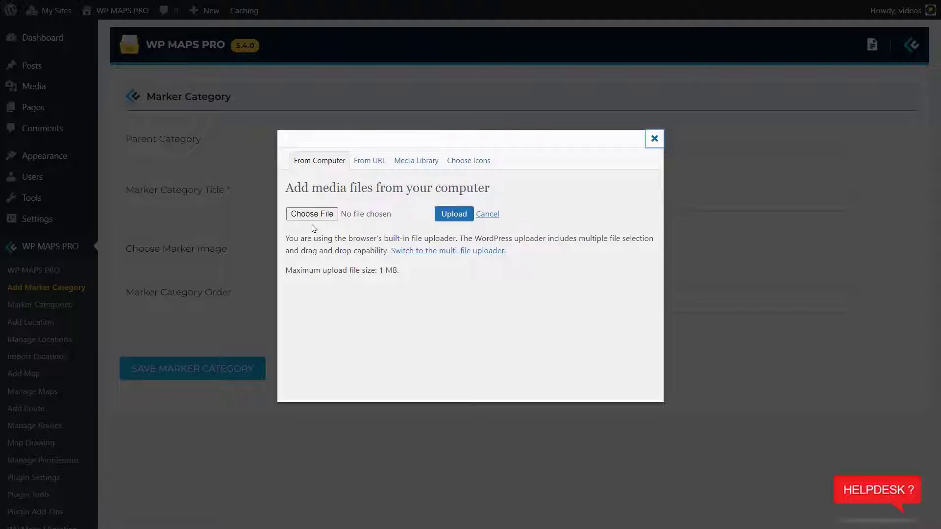
{"action": "left_click", "coordinate": [474, 163]}
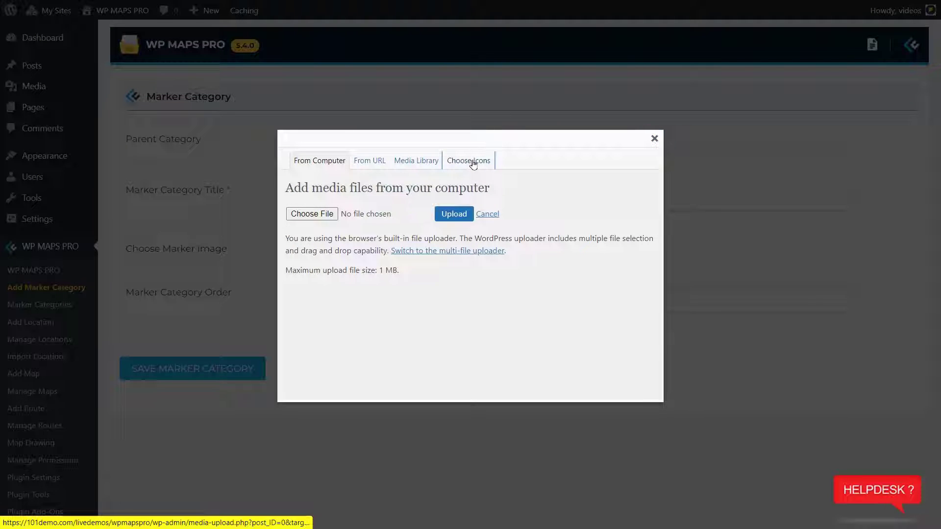
{"action": "left_click", "coordinate": [454, 295]}
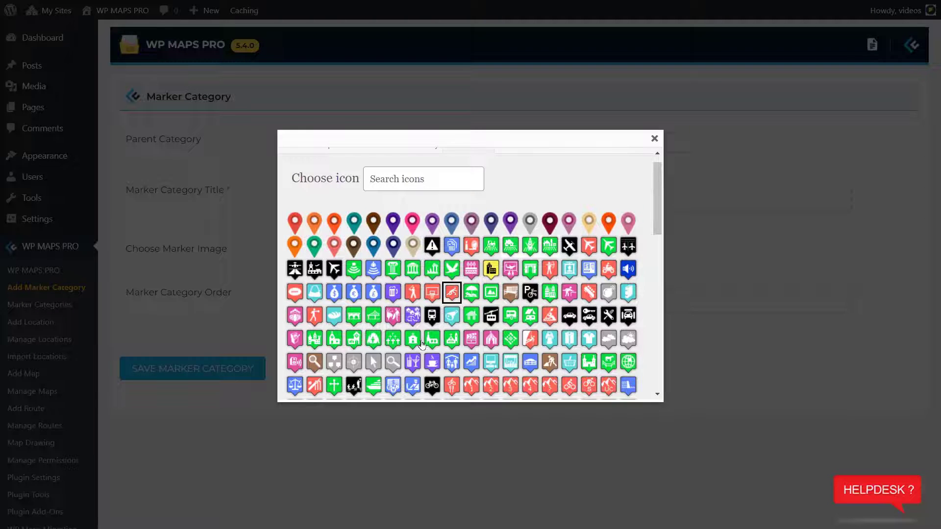
{"action": "scroll", "coordinate": [392, 343], "scroll_direction": "down", "scroll_amount": 12}
{"action": "left_click", "coordinate": [317, 390]}
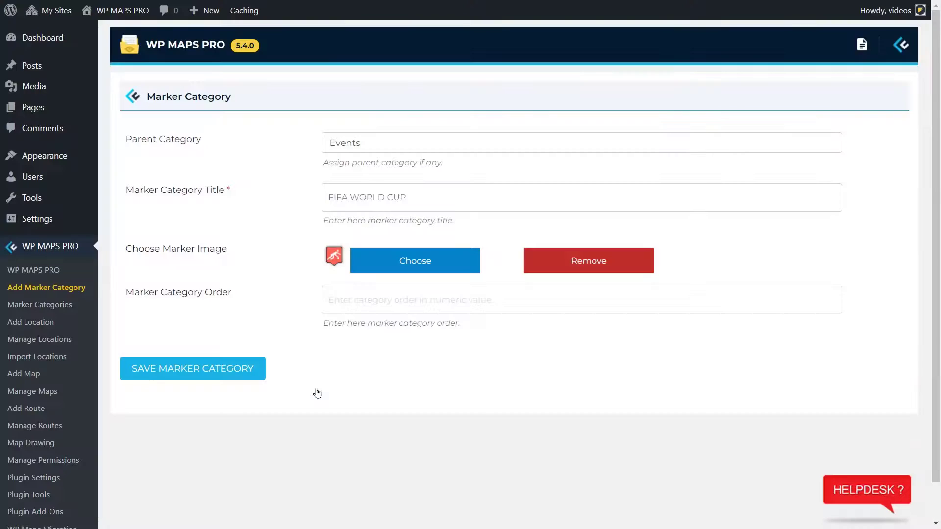
{"action": "left_click", "coordinate": [331, 248]}
{"action": "left_click", "coordinate": [201, 375]}
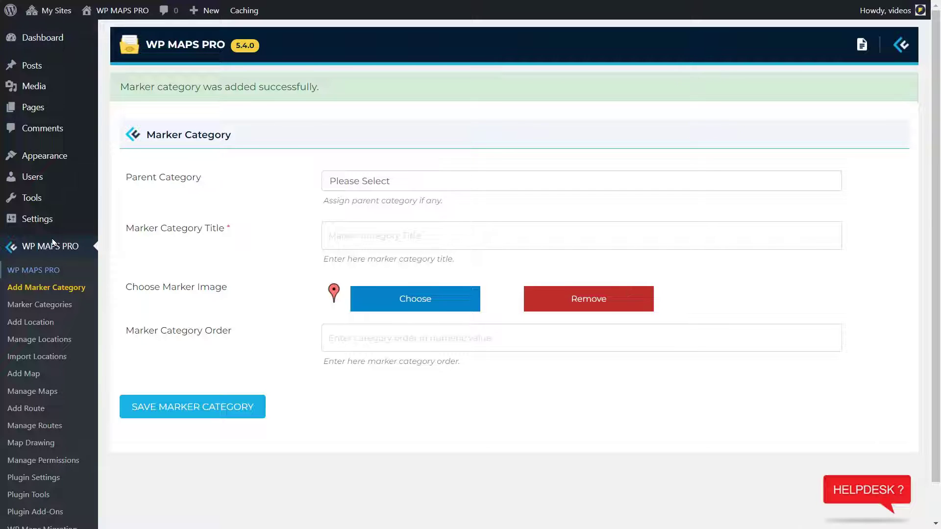
- In a new post, paste the article paragraph and add an image block
{"action": "mouse_move", "coordinate": [54, 74]}
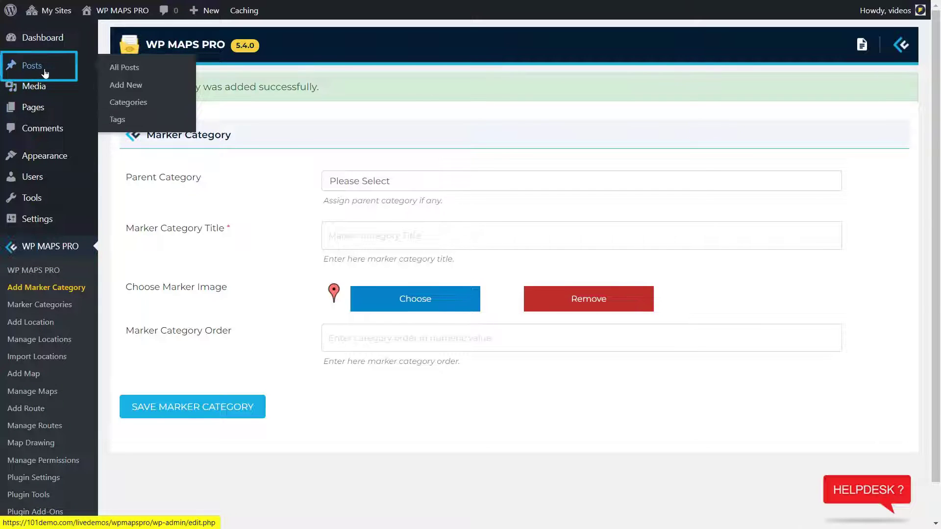
{"action": "right_click", "coordinate": [142, 86]}
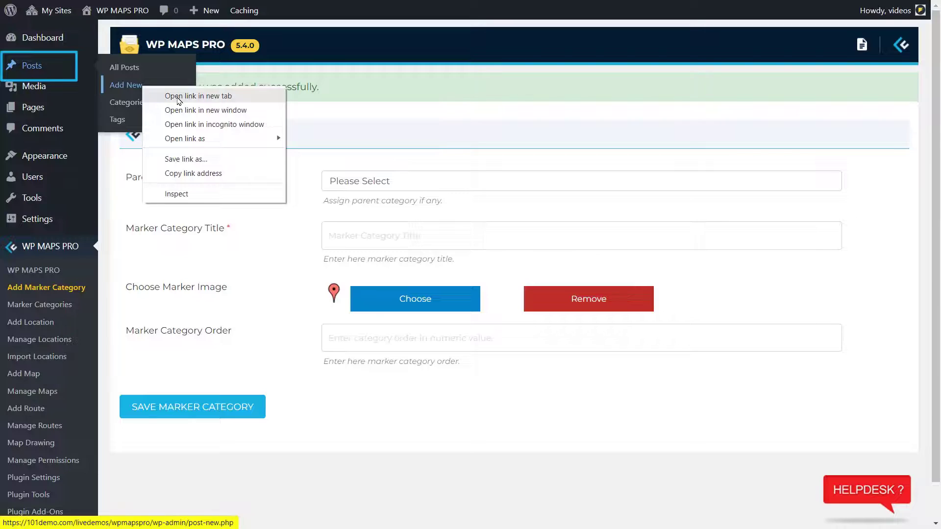
{"action": "left_click", "coordinate": [198, 96]}
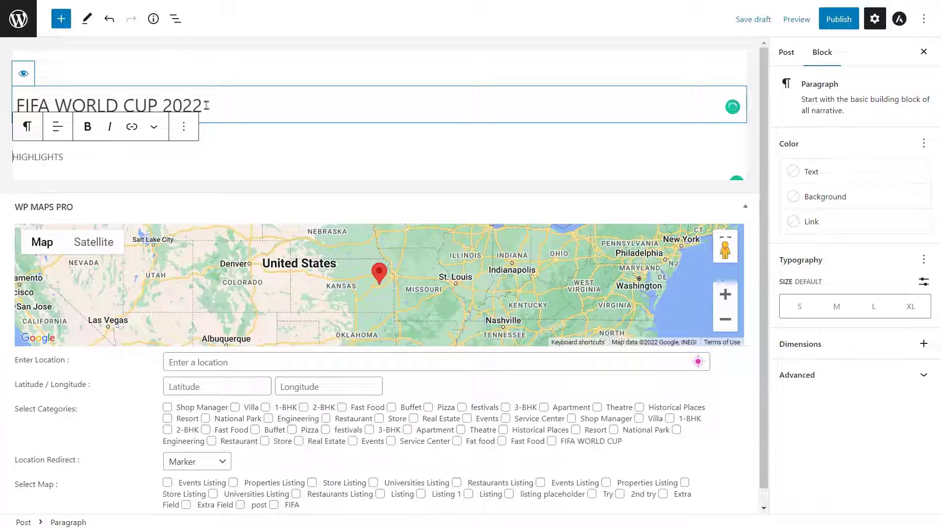
{"action": "key", "text": "ctrl+v"}
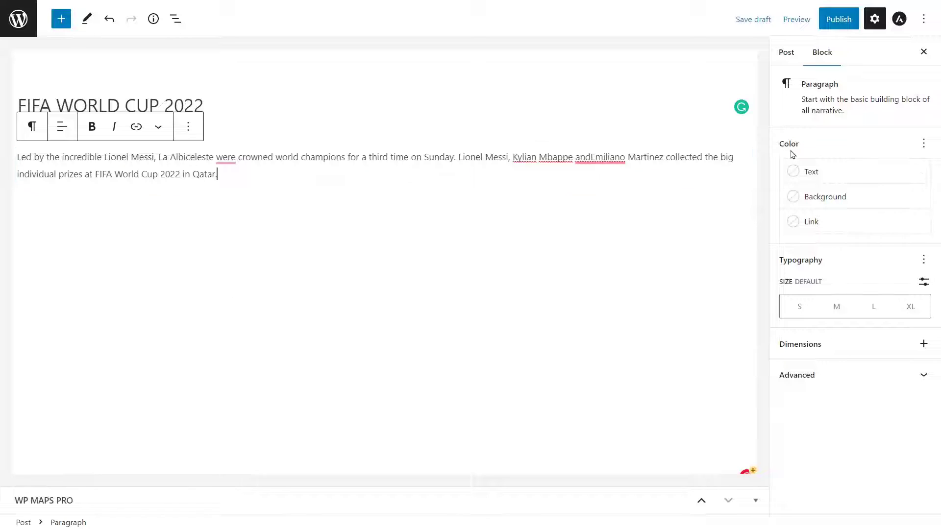
{"action": "left_click", "coordinate": [739, 196]}
{"action": "left_click", "coordinate": [739, 206]}
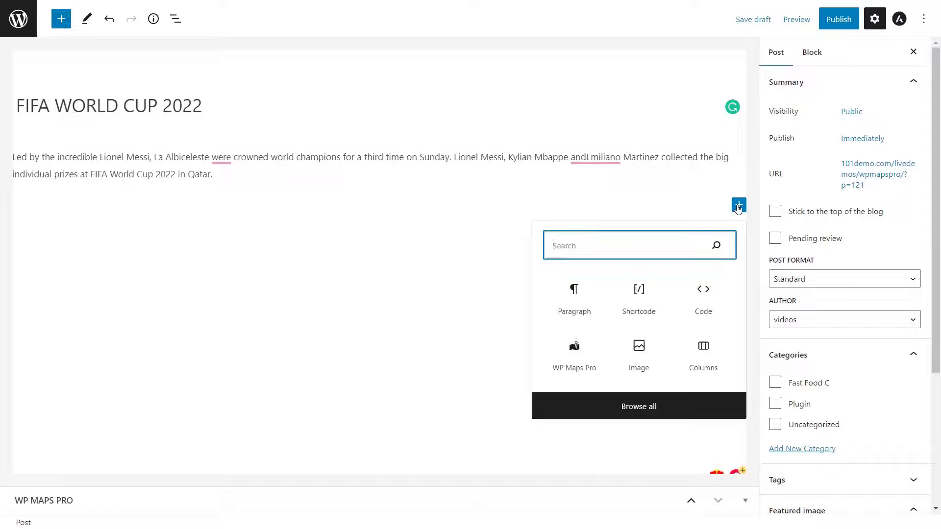
{"action": "left_click", "coordinate": [641, 356]}
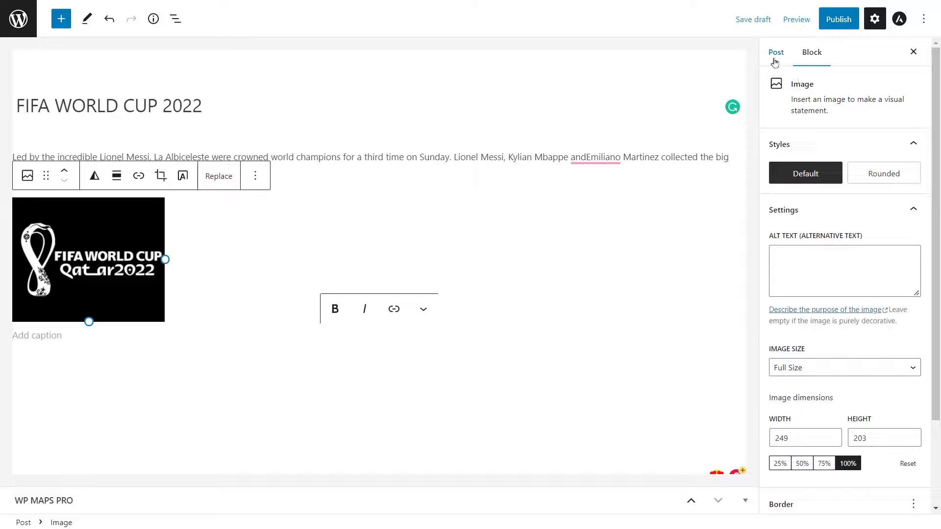
- Create and assign a new post category named Sports highlights 2022
{"action": "left_click", "coordinate": [774, 54]}
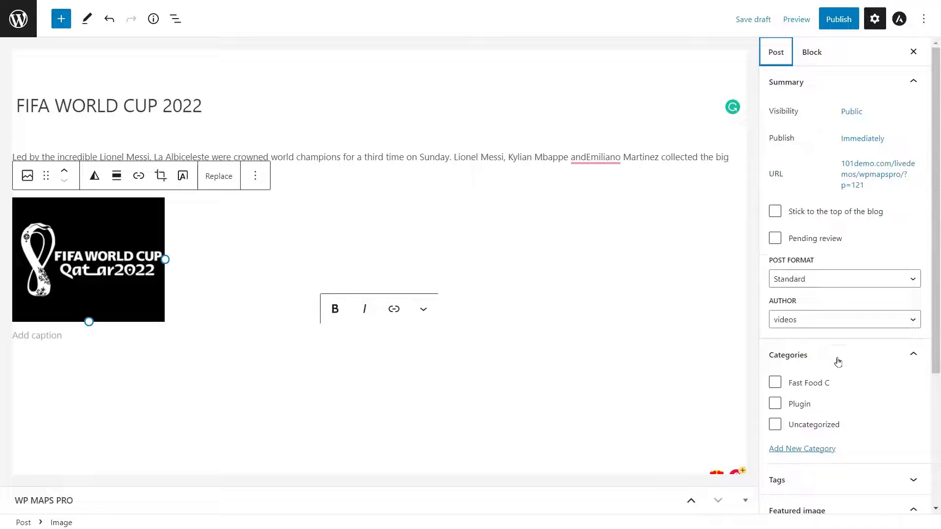
{"action": "scroll", "coordinate": [838, 362], "scroll_direction": "down", "scroll_amount": 4}
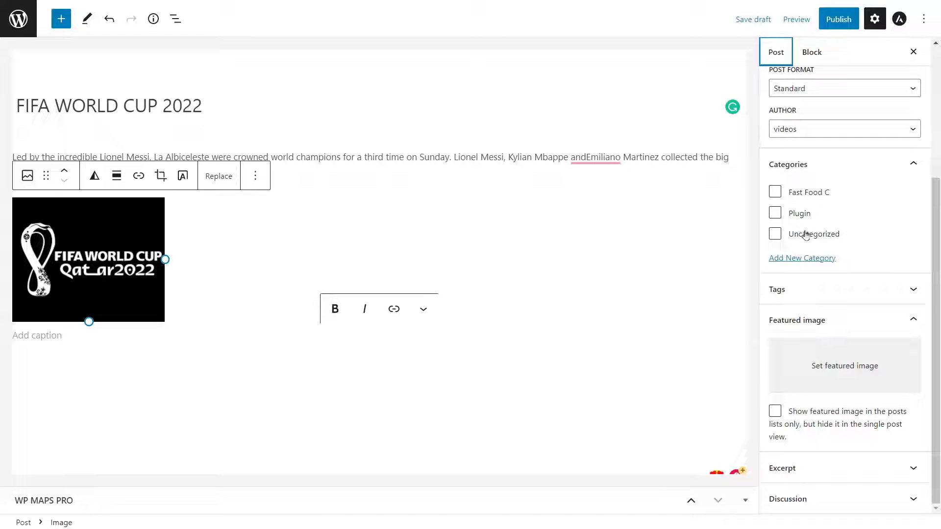
{"action": "left_click", "coordinate": [804, 258]}
{"action": "left_click", "coordinate": [813, 289]}
{"action": "type", "text": "Sports highlights 2022"}
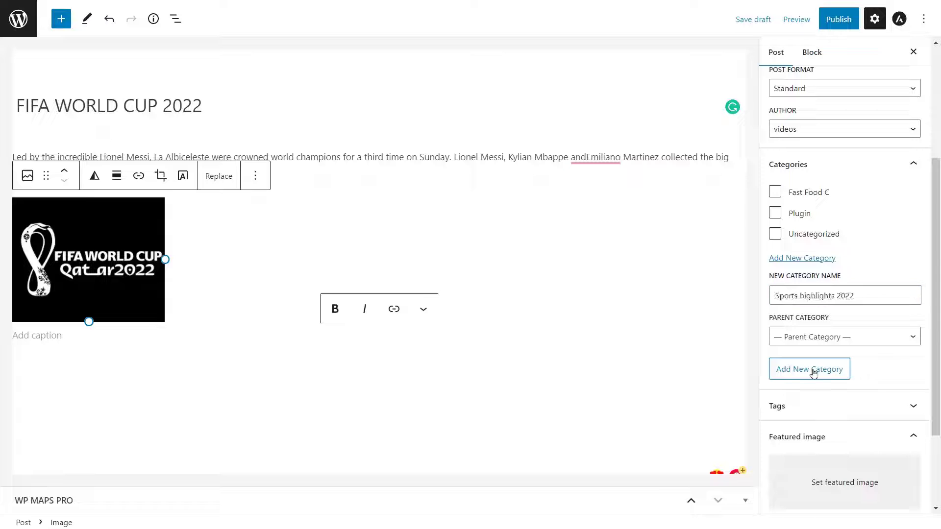
{"action": "left_click", "coordinate": [813, 371]}
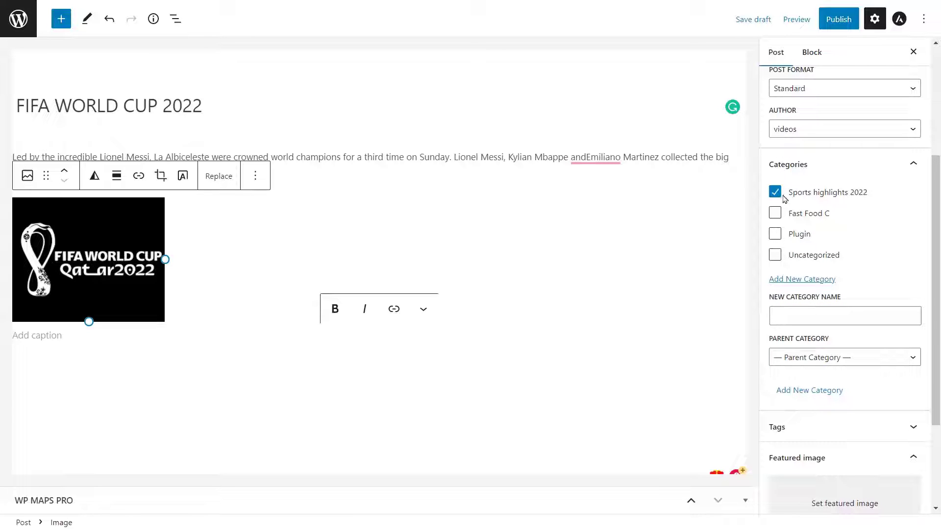
- Upload the Argentina_vs_mexico_2022_presentacion stadium photo and set it as the featured image
{"action": "left_click", "coordinate": [273, 406]}
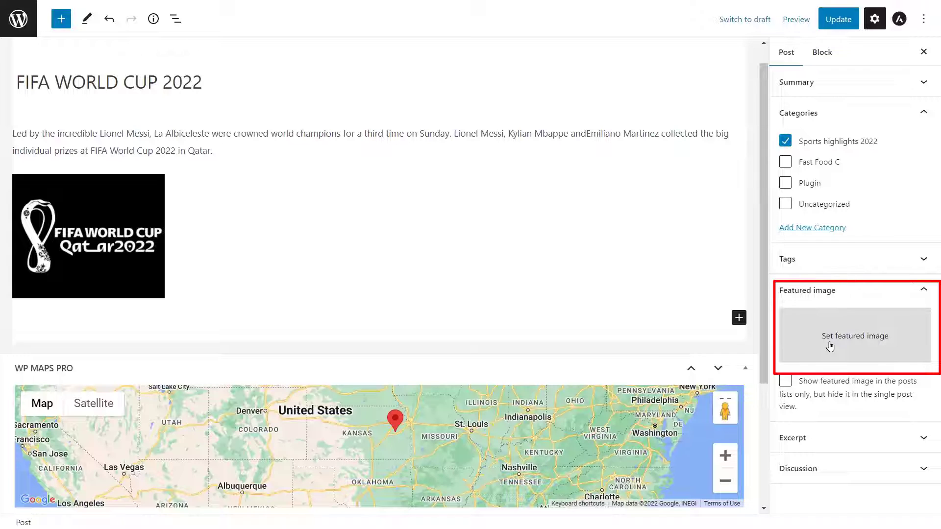
{"action": "left_click", "coordinate": [829, 346]}
{"action": "left_click", "coordinate": [460, 252]}
{"action": "left_click", "coordinate": [180, 151]}
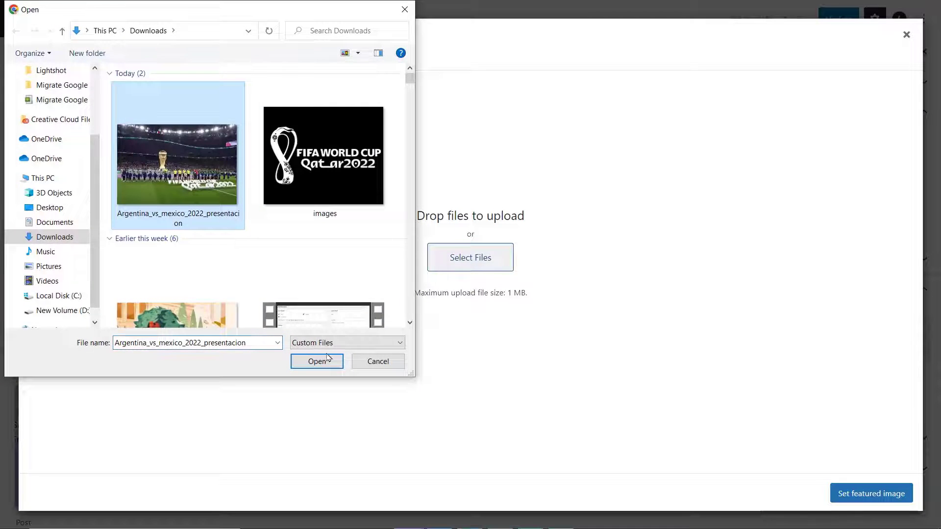
{"action": "left_click", "coordinate": [319, 359]}
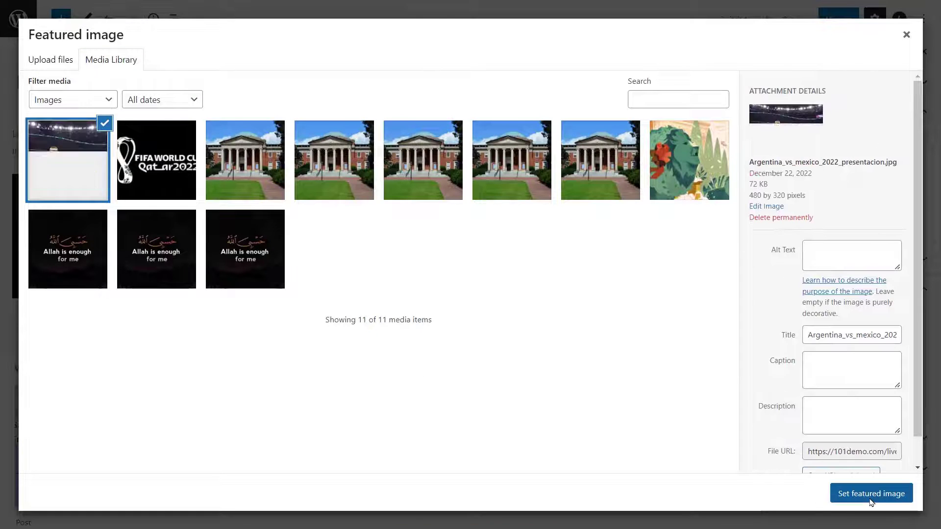
{"action": "left_click", "coordinate": [870, 494]}
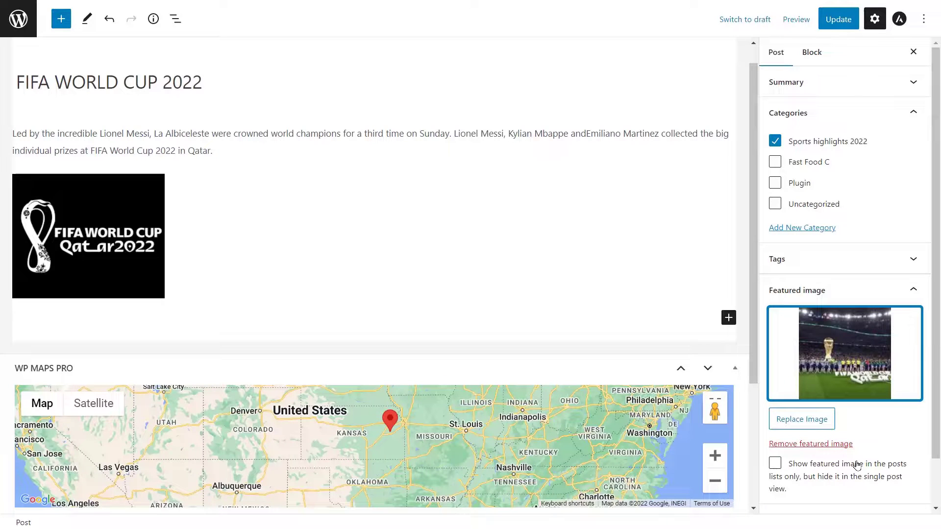
{"action": "scroll", "coordinate": [756, 353], "scroll_direction": "down", "scroll_amount": 1}
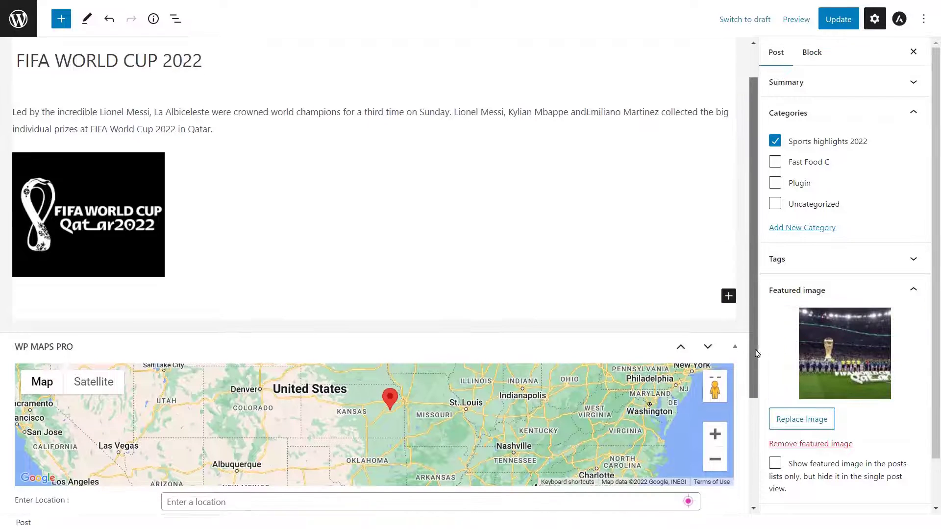
{"action": "scroll", "coordinate": [755, 353], "scroll_direction": "down", "scroll_amount": 3}
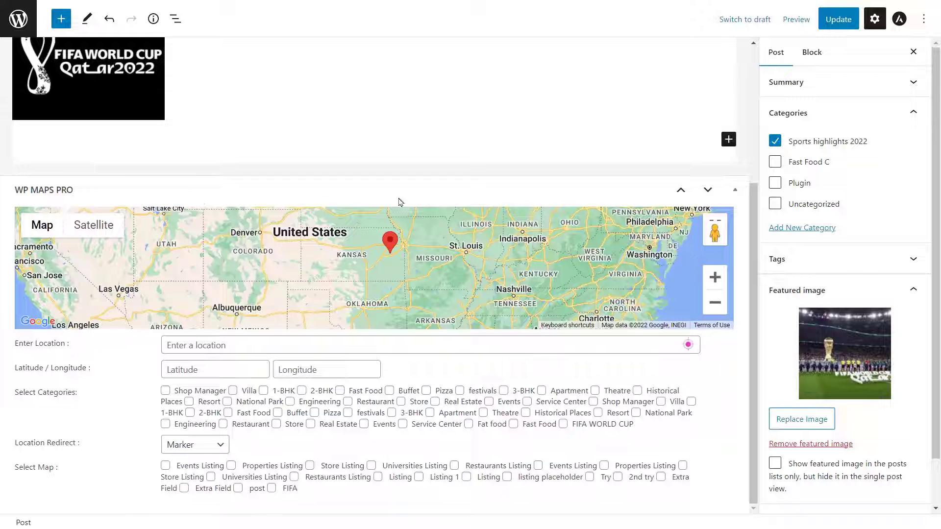
{"action": "scroll", "coordinate": [598, 247], "scroll_direction": "up", "scroll_amount": 1}
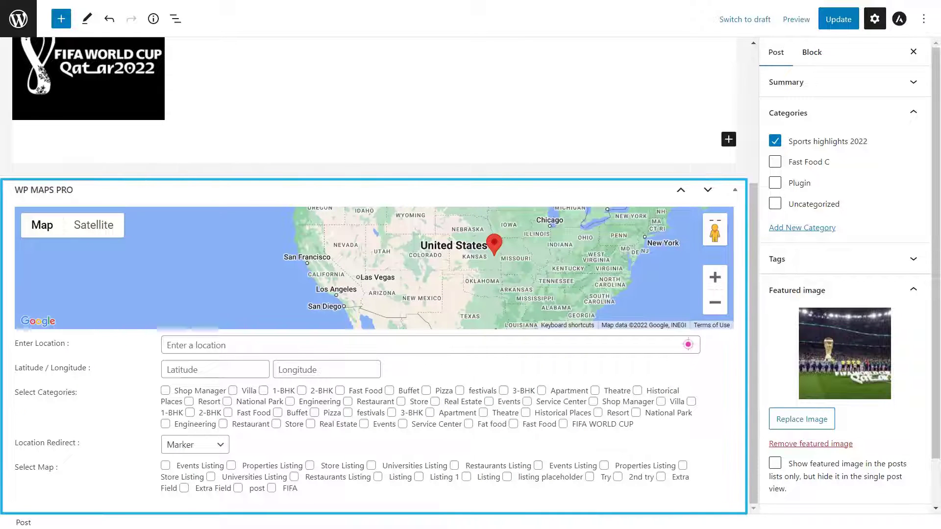
- Locate the post at Lusail Stadium, Qatar, tick FIFA WORLD CUP and the FIFA map, and update
{"action": "left_click", "coordinate": [238, 345]}
{"action": "type", "text": "Lusail Stadium, Jawgl., Qatar"}
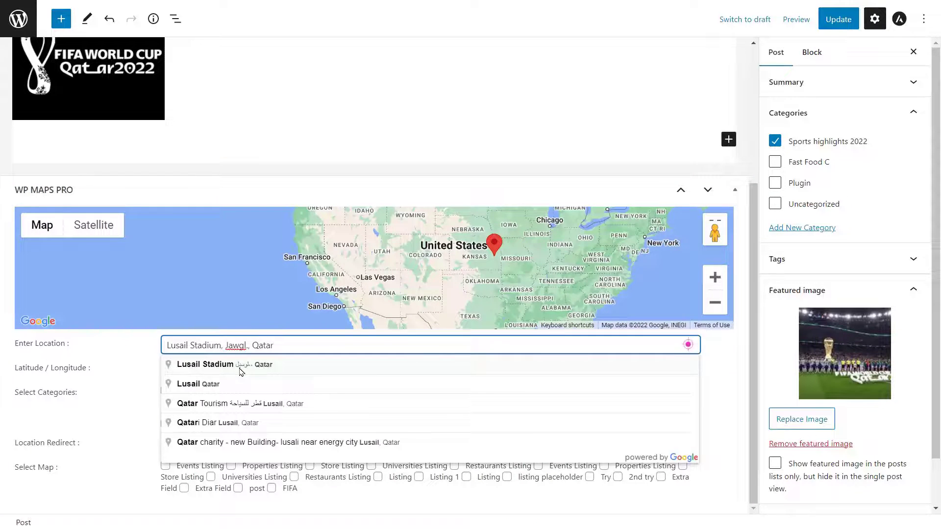
{"action": "left_click", "coordinate": [240, 365]}
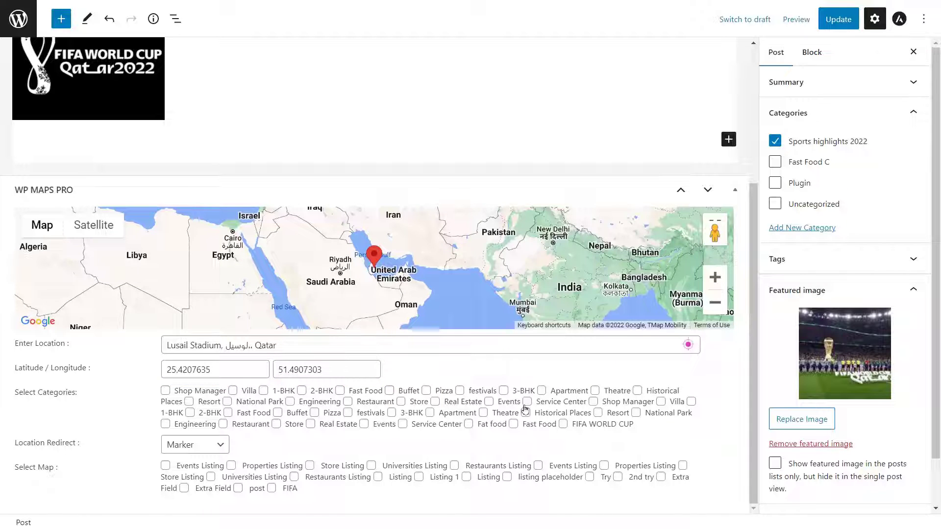
{"action": "left_click", "coordinate": [563, 424]}
{"action": "left_click", "coordinate": [271, 489]}
{"action": "left_click", "coordinate": [841, 20]}
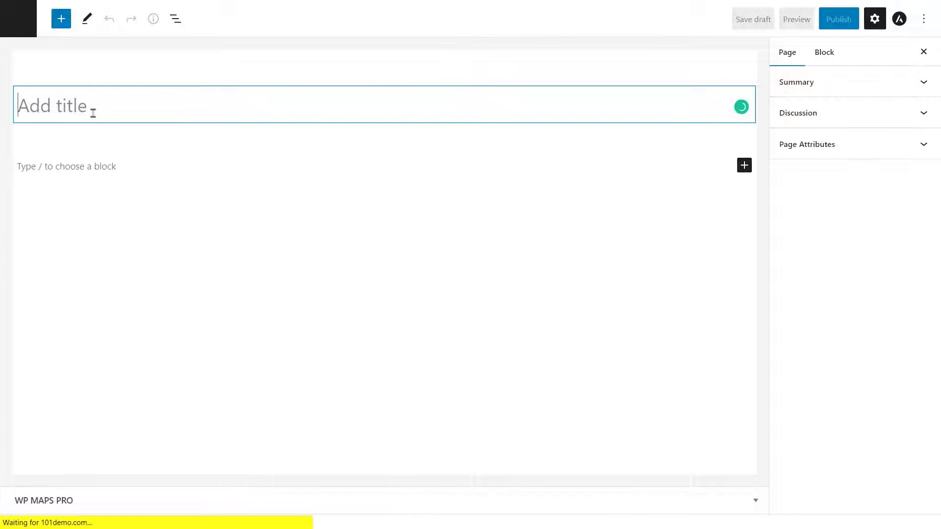
- Publish a page containing [put_wpgm id=704], view it, and open the FIFA marker's infowindow
{"action": "left_click", "coordinate": [69, 149]}
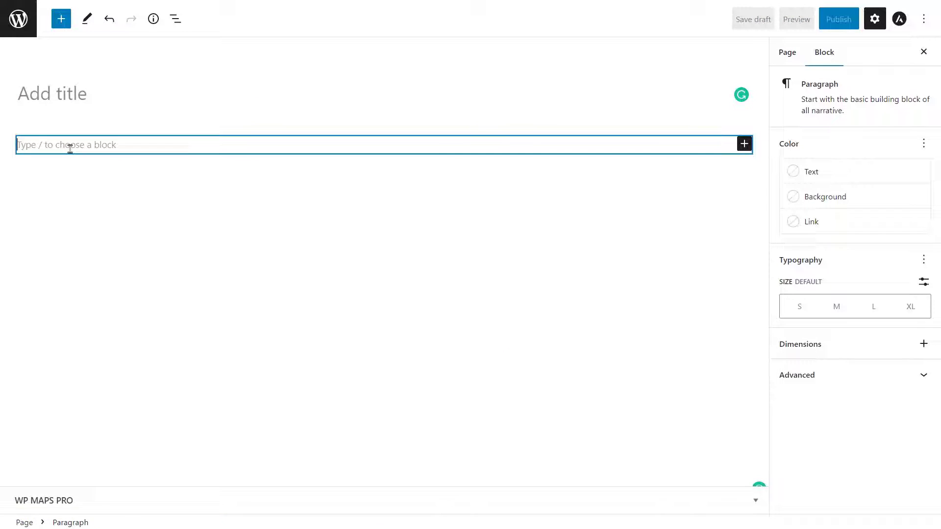
{"action": "type", "text": "[put_wpgm id=704]"}
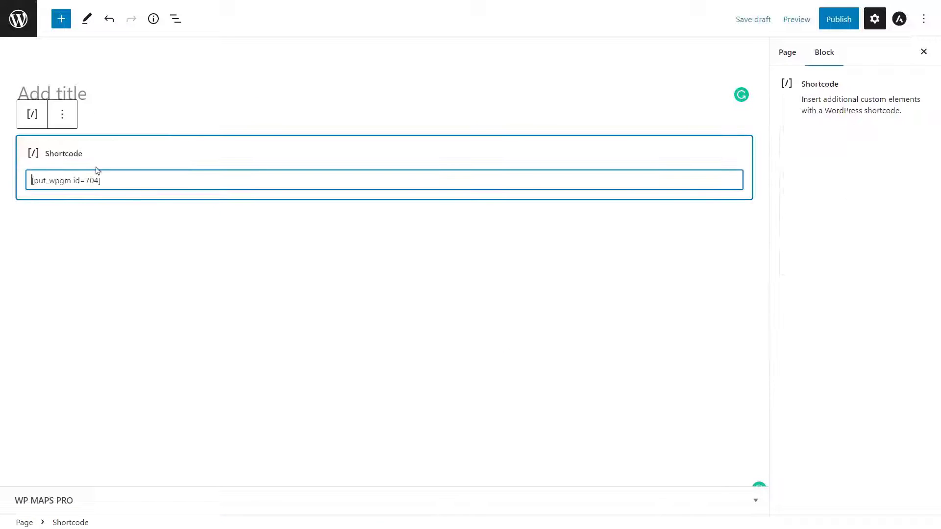
{"action": "left_click", "coordinate": [838, 19]}
{"action": "left_click", "coordinate": [812, 21]}
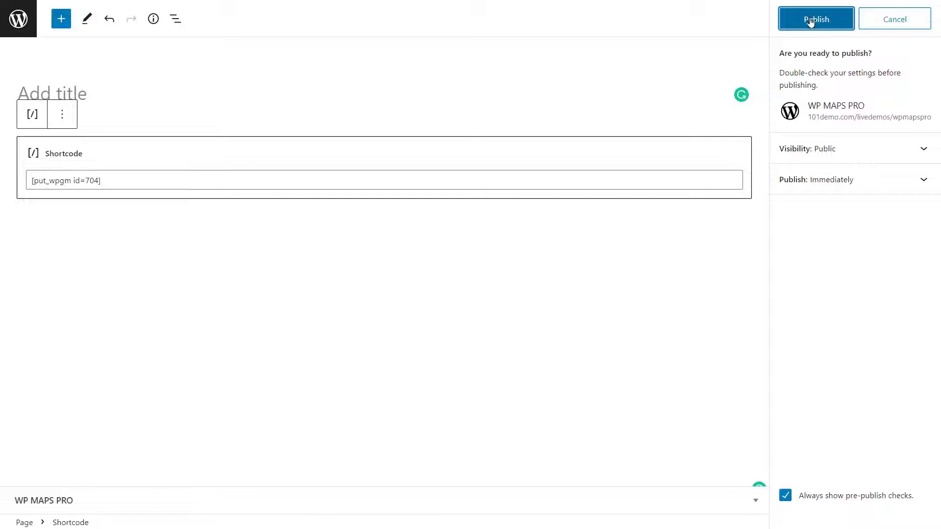
{"action": "left_click", "coordinate": [812, 164]}
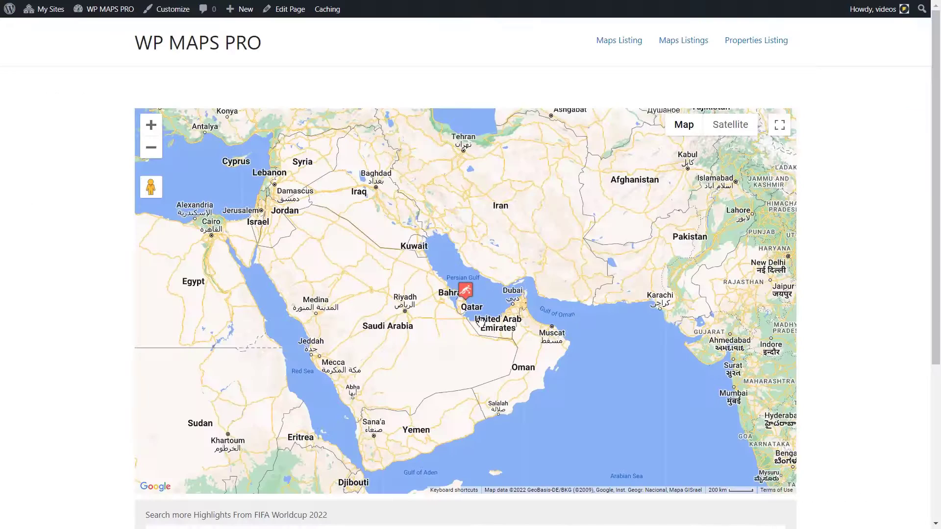
{"action": "left_click", "coordinate": [467, 291]}
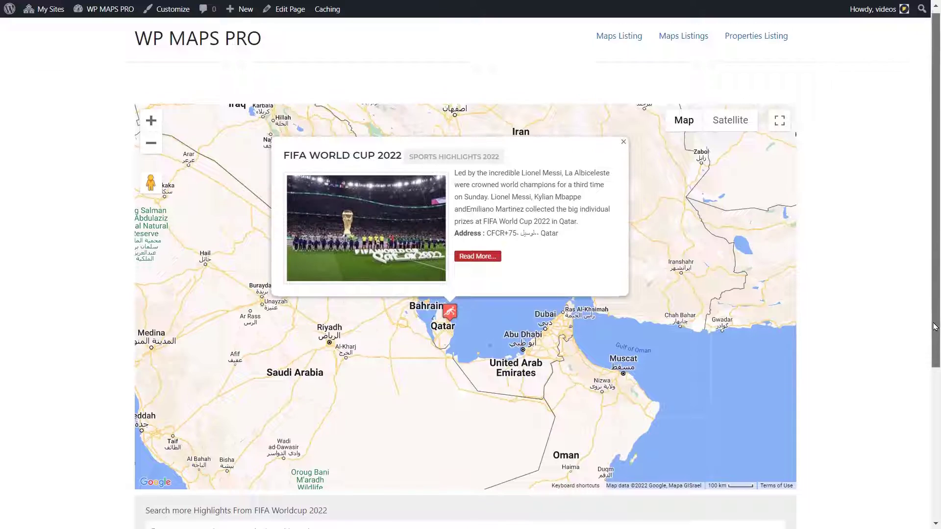
- Scroll down through the live FIFA map page
{"action": "scroll", "coordinate": [815, 396], "scroll_direction": "down", "scroll_amount": 2}
{"action": "scroll", "coordinate": [934, 373], "scroll_direction": "down", "scroll_amount": 1}
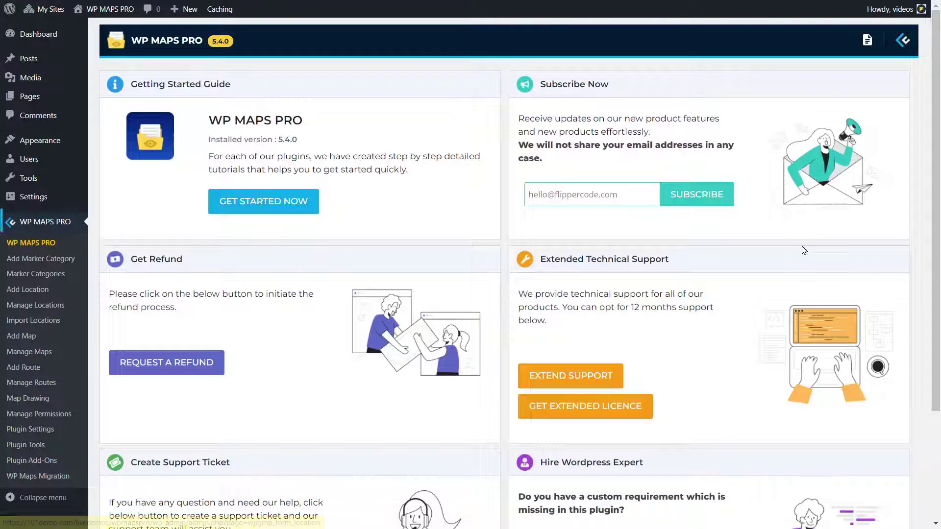
- Edit the FIFA map from Manage Maps and expand its Infowindow Message for Posts templates
{"action": "left_click", "coordinate": [47, 355]}
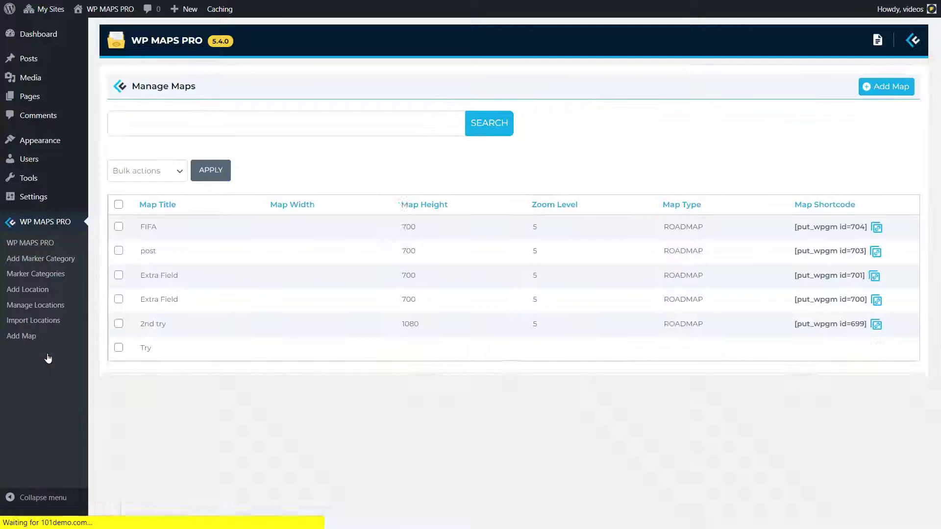
{"action": "left_click", "coordinate": [148, 243]}
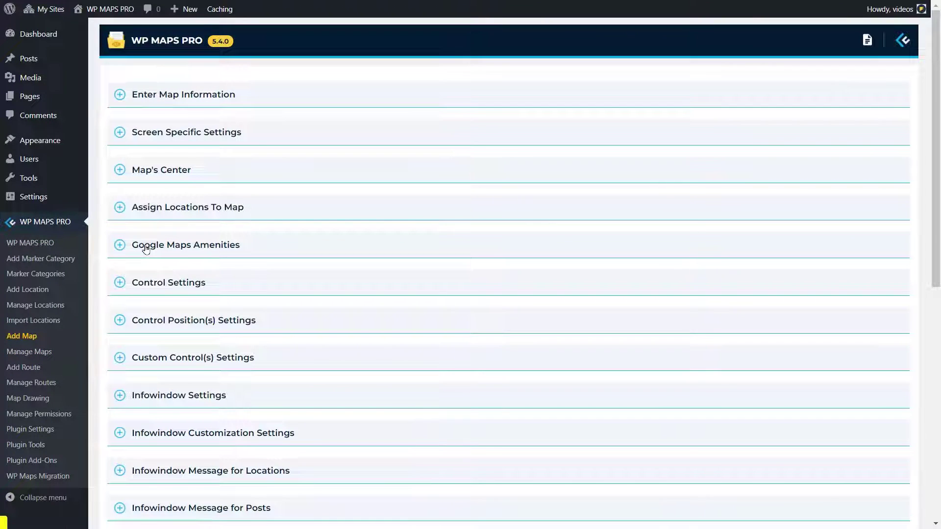
{"action": "scroll", "coordinate": [533, 231], "scroll_direction": "down", "scroll_amount": 2}
{"action": "scroll", "coordinate": [502, 268], "scroll_direction": "down", "scroll_amount": 4}
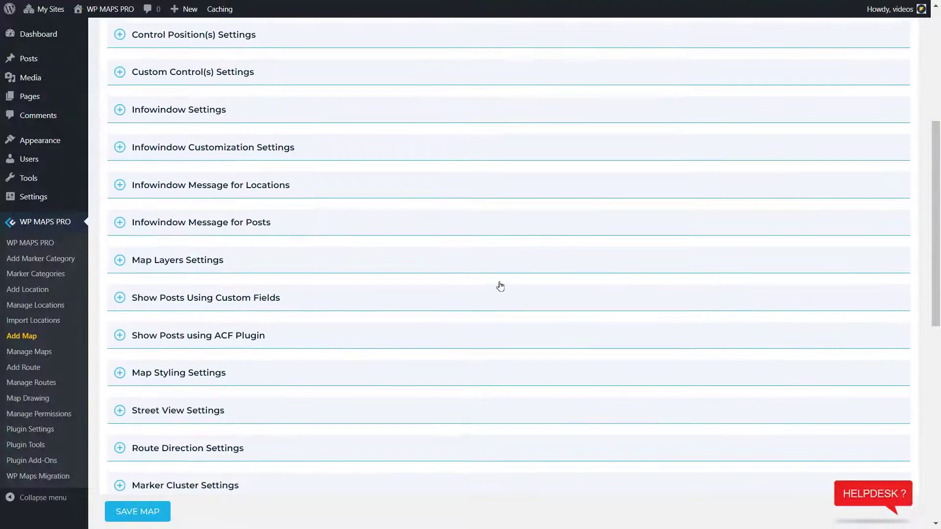
{"action": "left_click", "coordinate": [284, 227]}
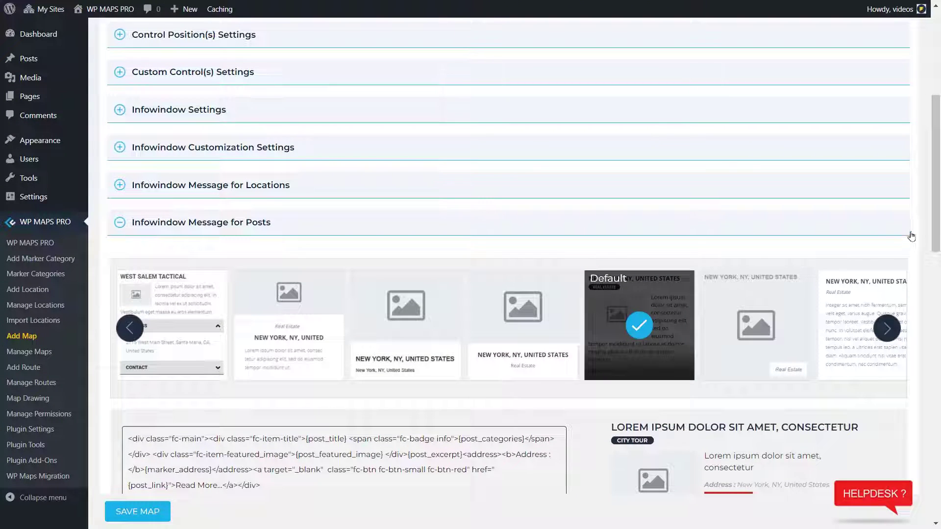
{"action": "left_click_drag", "start_coordinate": [935, 234], "coordinate": [933, 283]}
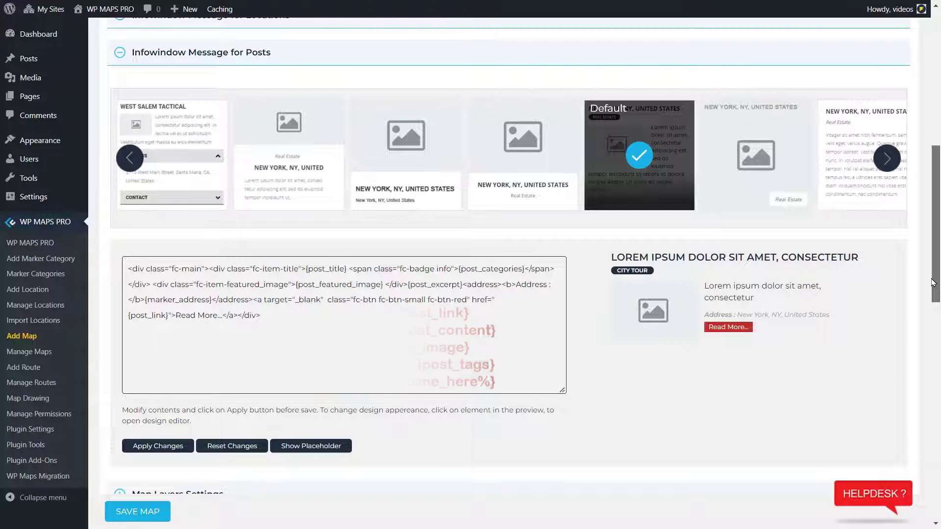
{"action": "scroll", "coordinate": [256, 264], "scroll_direction": "up", "scroll_amount": 6}
- Collapse the post infowindow section, check Listing Settings, and expand the Listing Item Skin editor
{"action": "left_click", "coordinate": [154, 337]}
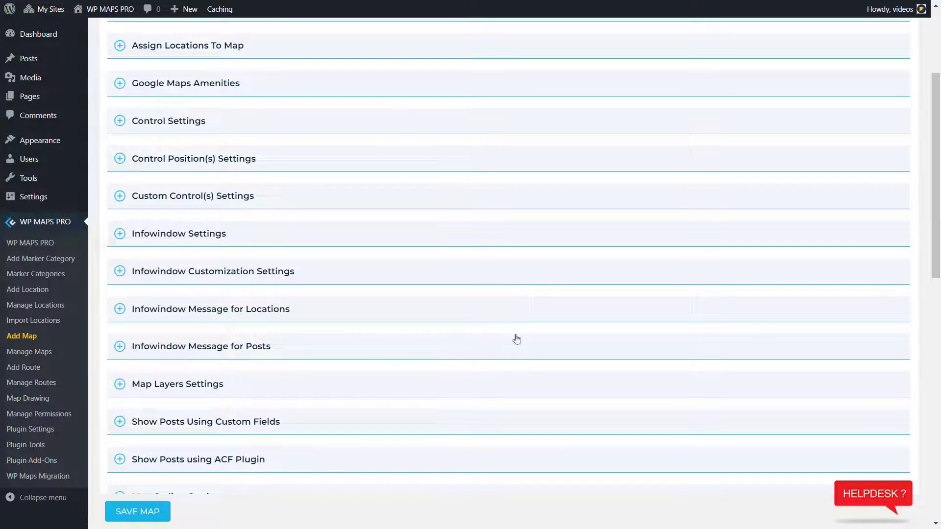
{"action": "scroll", "coordinate": [508, 265], "scroll_direction": "down", "scroll_amount": 6}
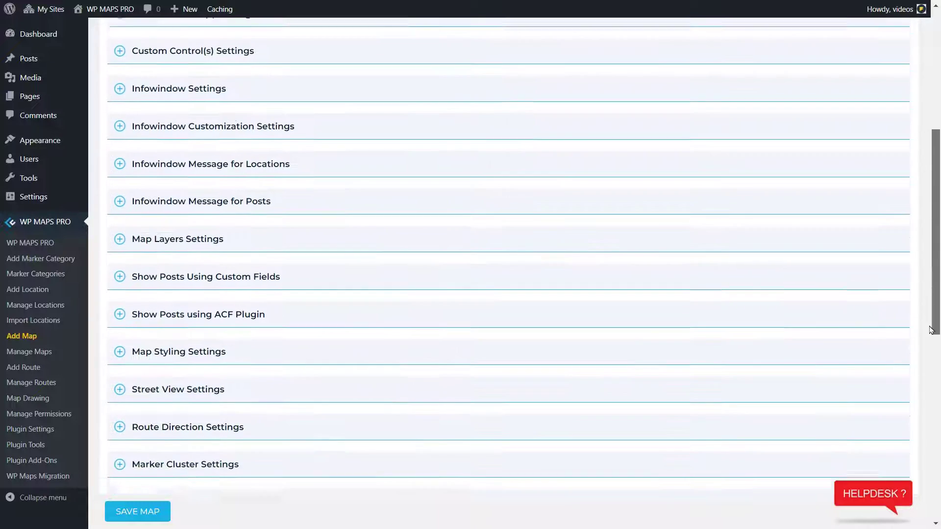
{"action": "scroll", "coordinate": [509, 264], "scroll_direction": "down", "scroll_amount": 2}
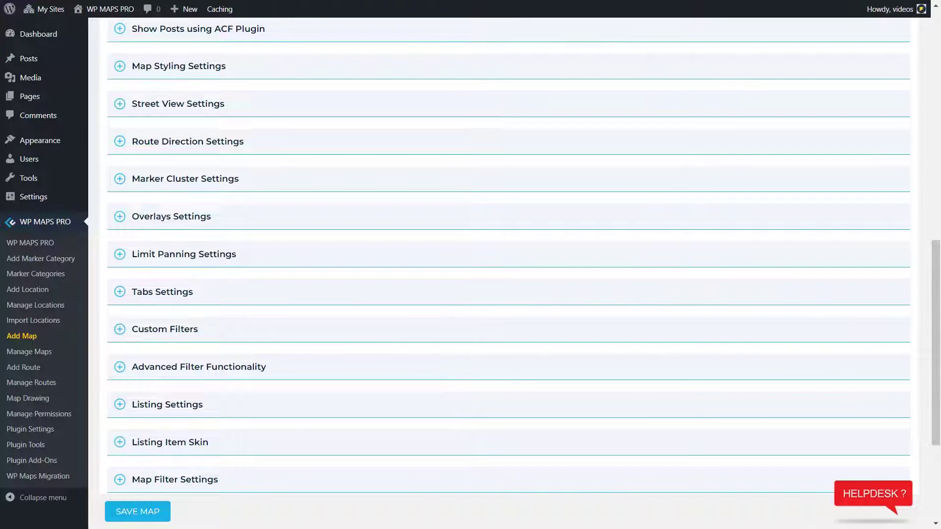
{"action": "scroll", "coordinate": [580, 350], "scroll_direction": "down", "scroll_amount": 2}
{"action": "left_click", "coordinate": [580, 343]}
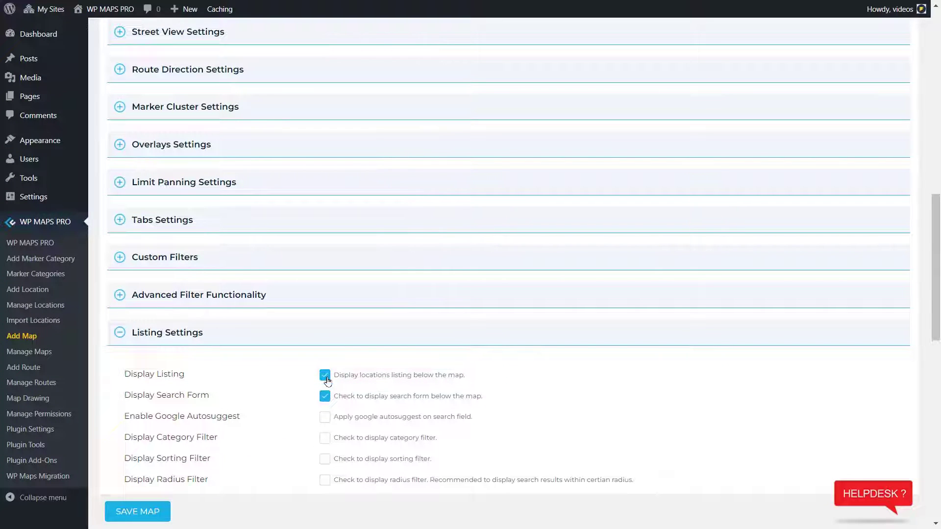
{"action": "left_click", "coordinate": [409, 338]}
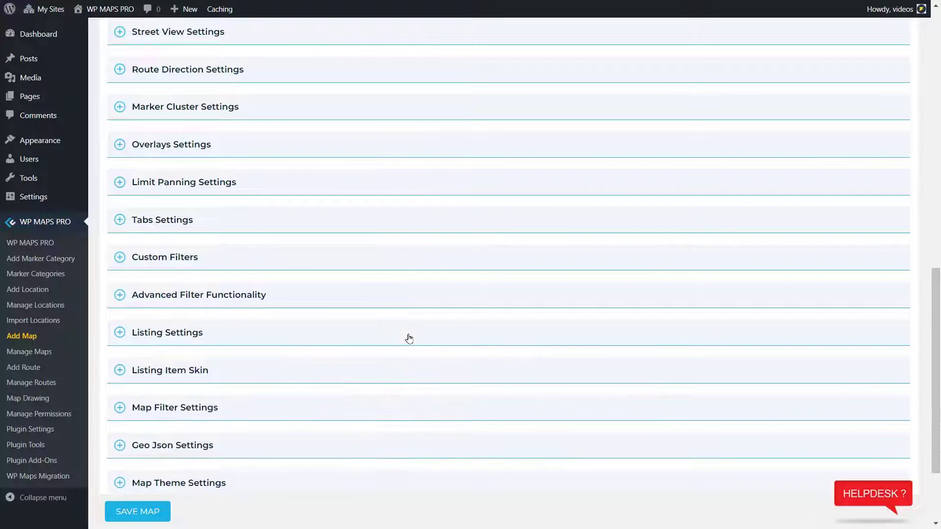
{"action": "left_click", "coordinate": [405, 377]}
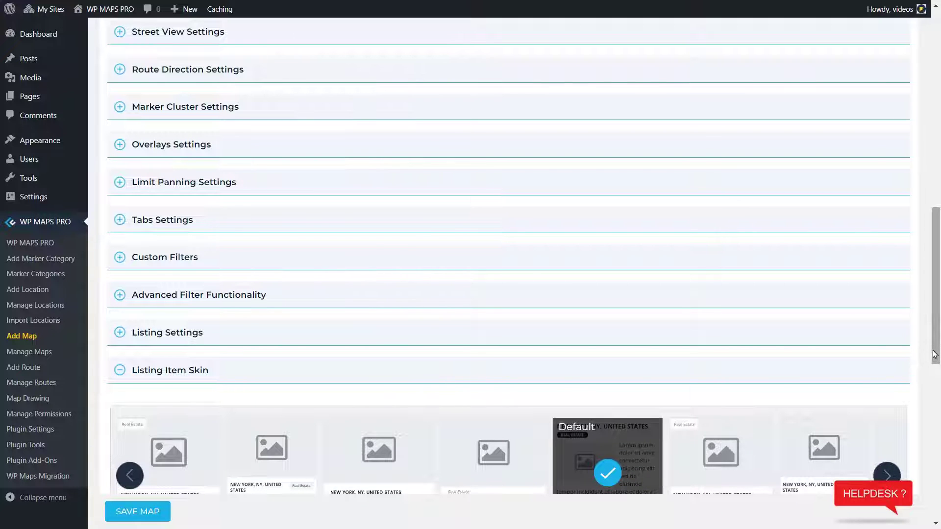
{"action": "left_click_drag", "start_coordinate": [933, 354], "coordinate": [937, 424]}
{"action": "scroll", "coordinate": [442, 338], "scroll_direction": "down", "scroll_amount": 3}
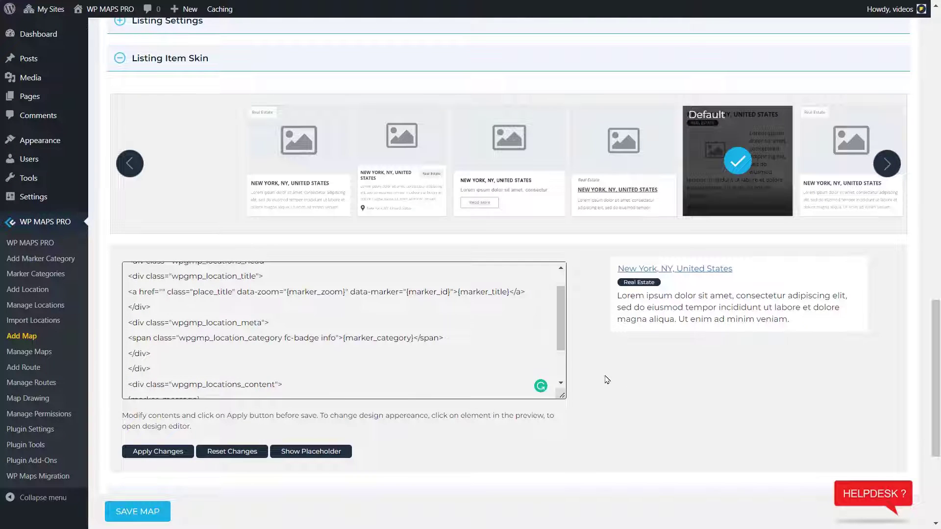